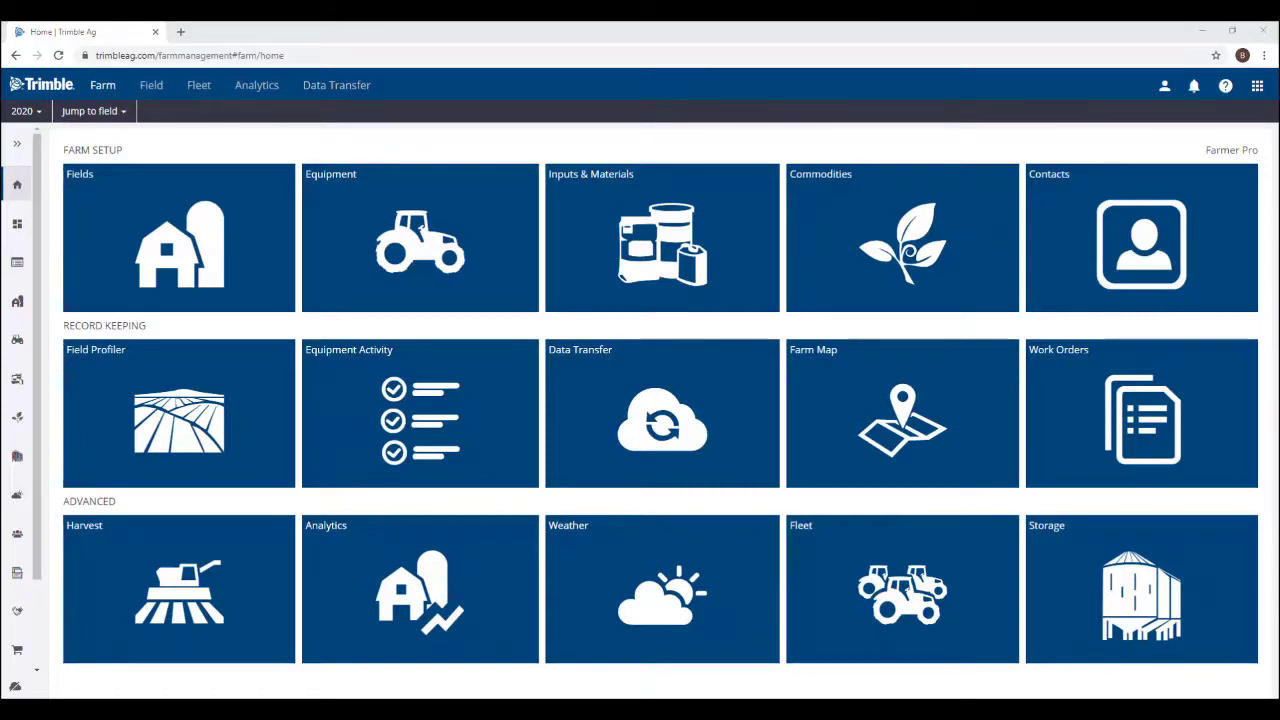
key("alt+Tab")
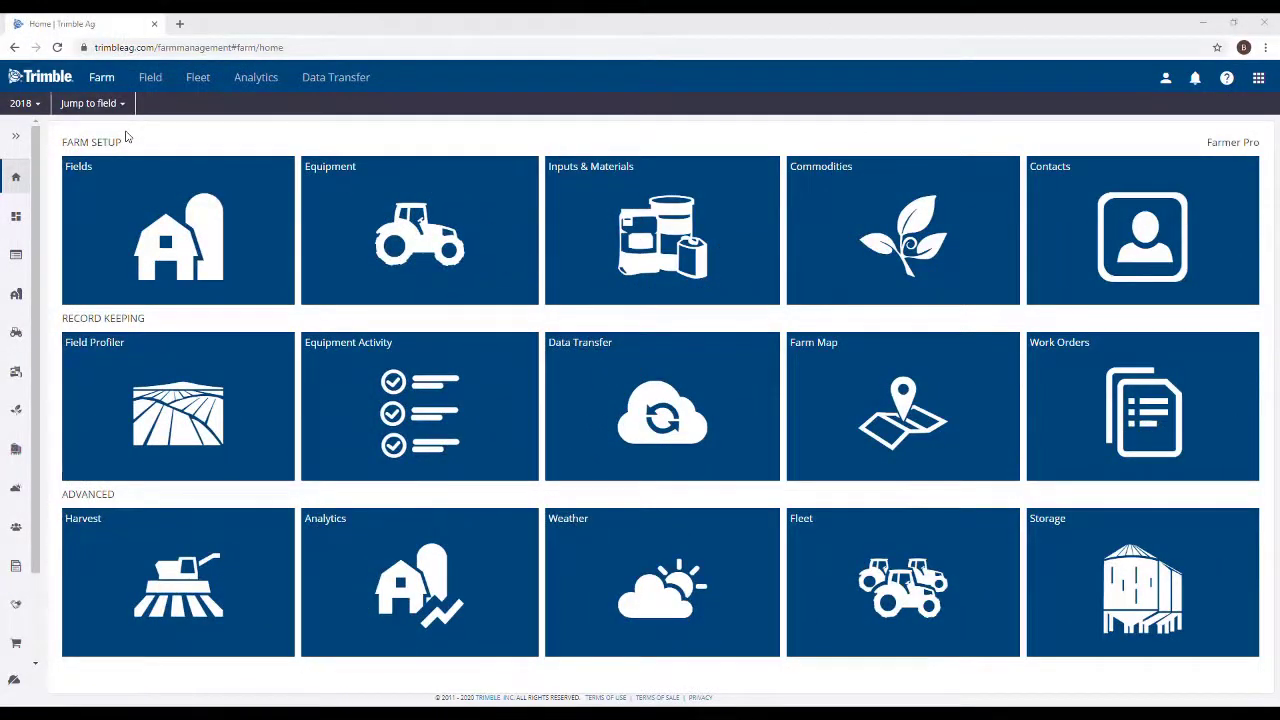
left_click(121, 107)
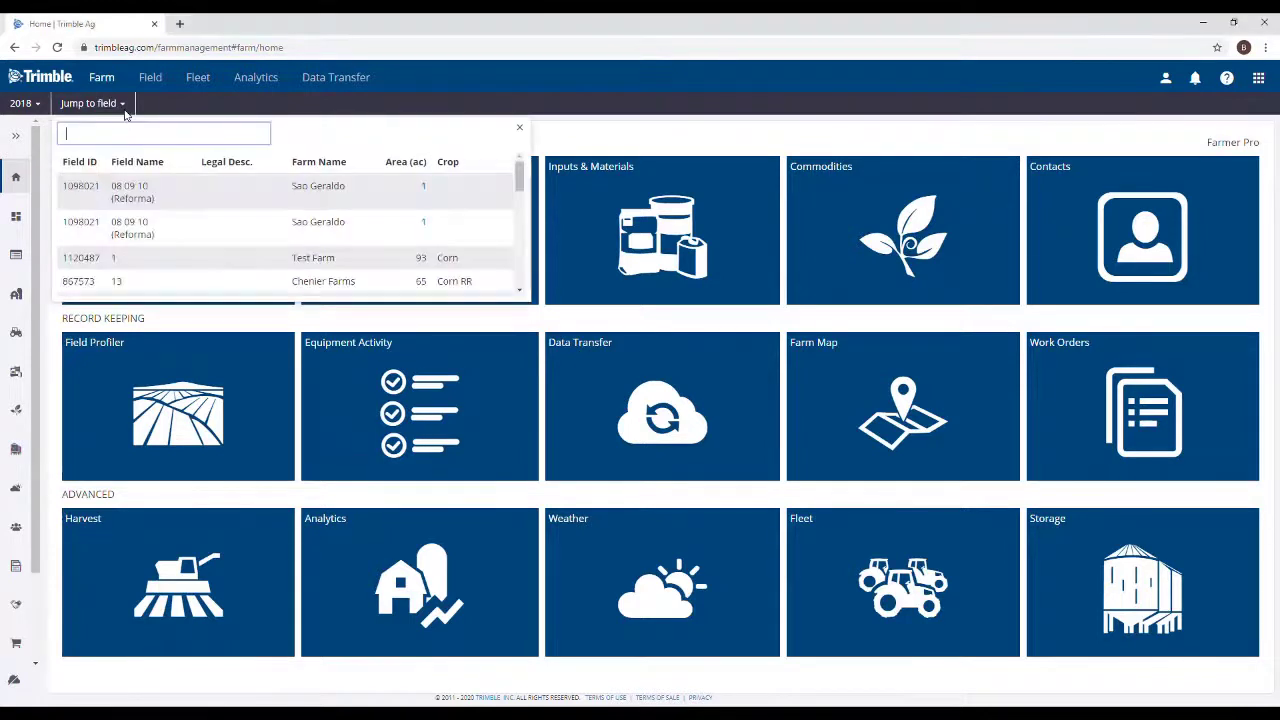
left_click(110, 282)
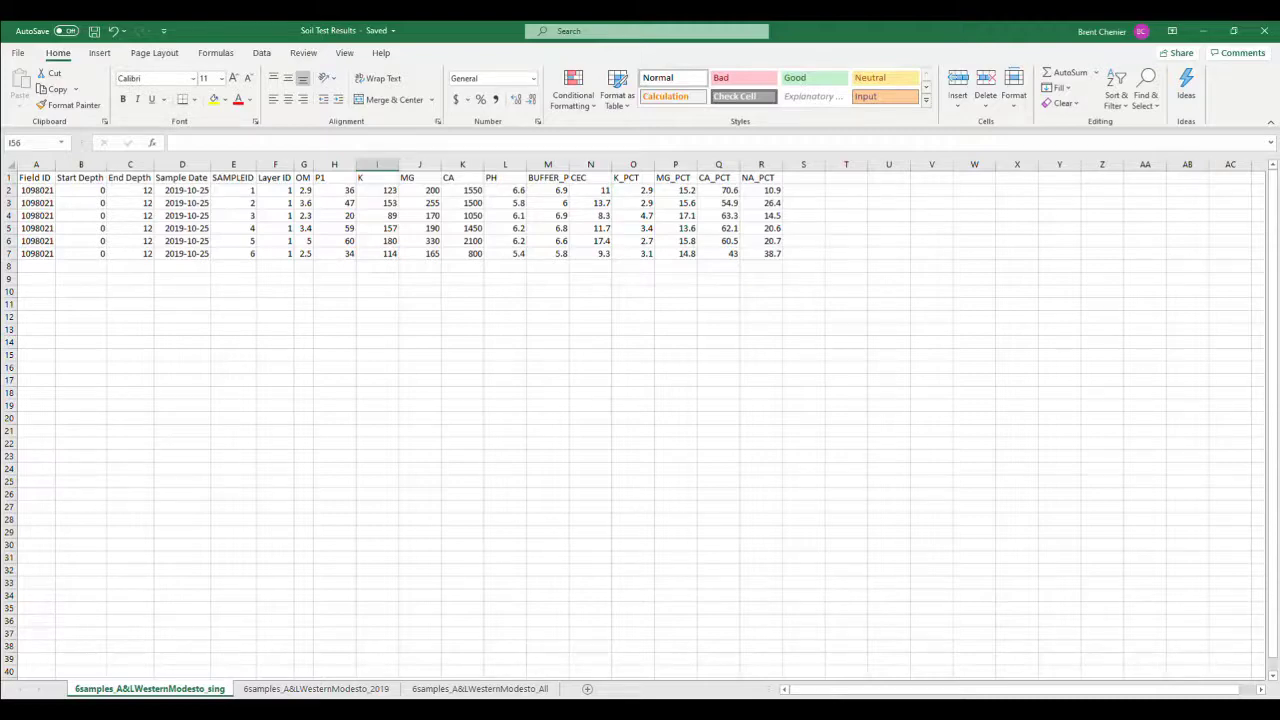
- View the _2019 and _All soil sample sheets in Excel, then check the Save As file formats
left_click(316, 689)
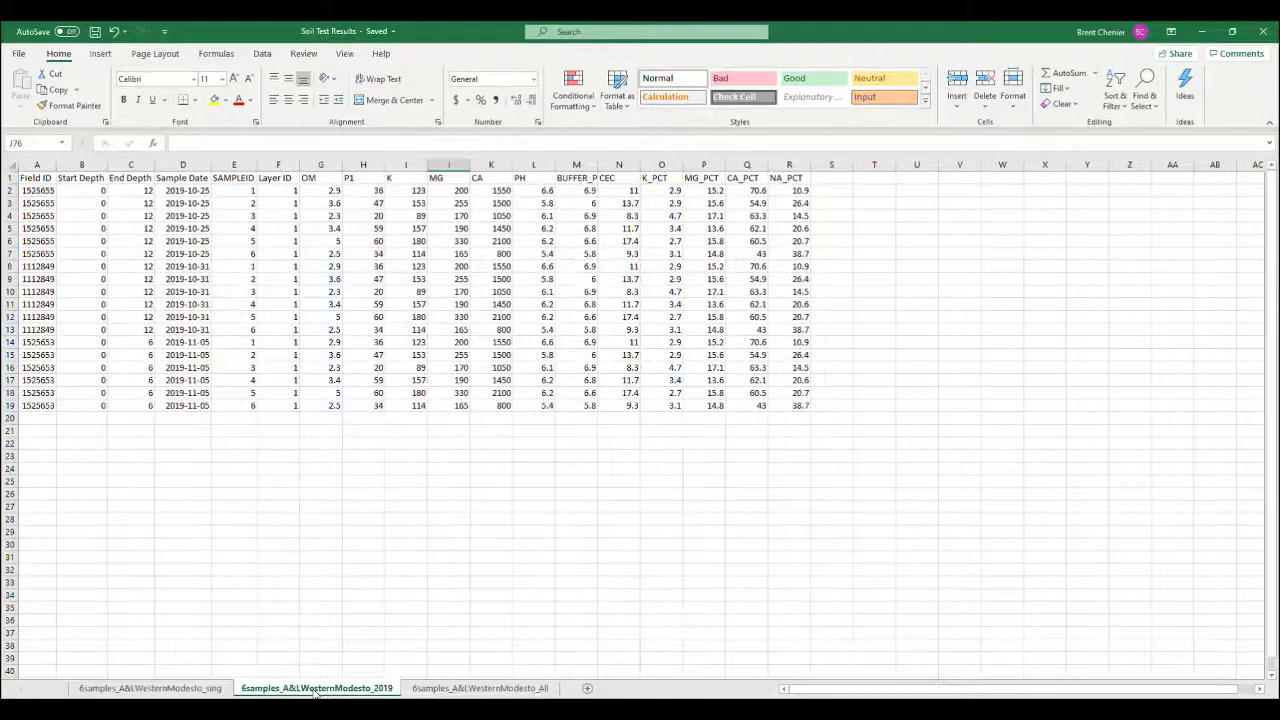
left_click(416, 692)
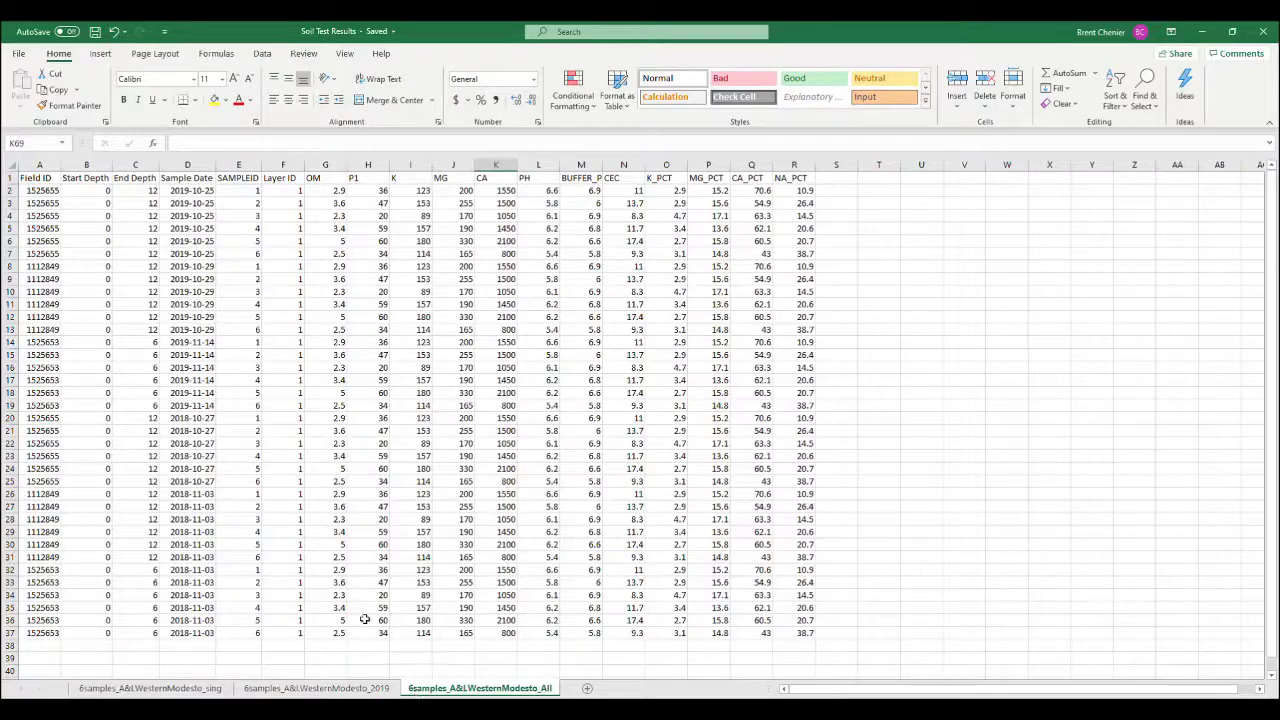
left_click(19, 55)
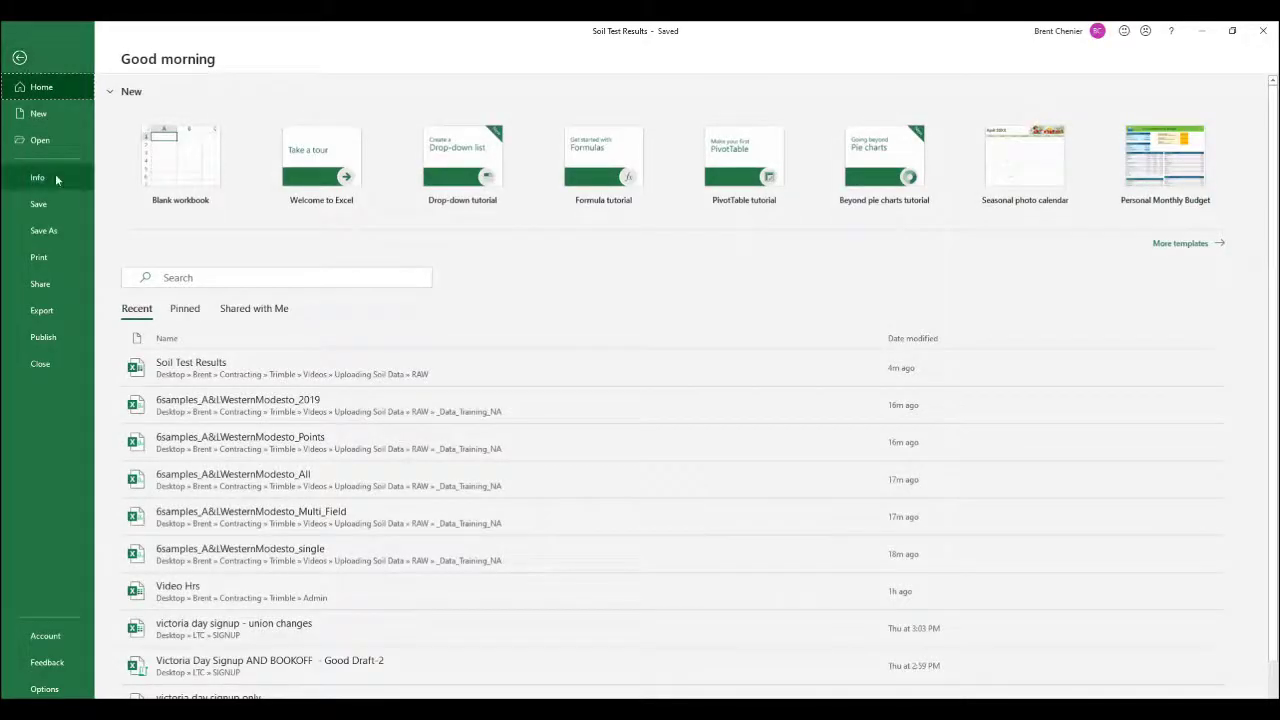
left_click(65, 231)
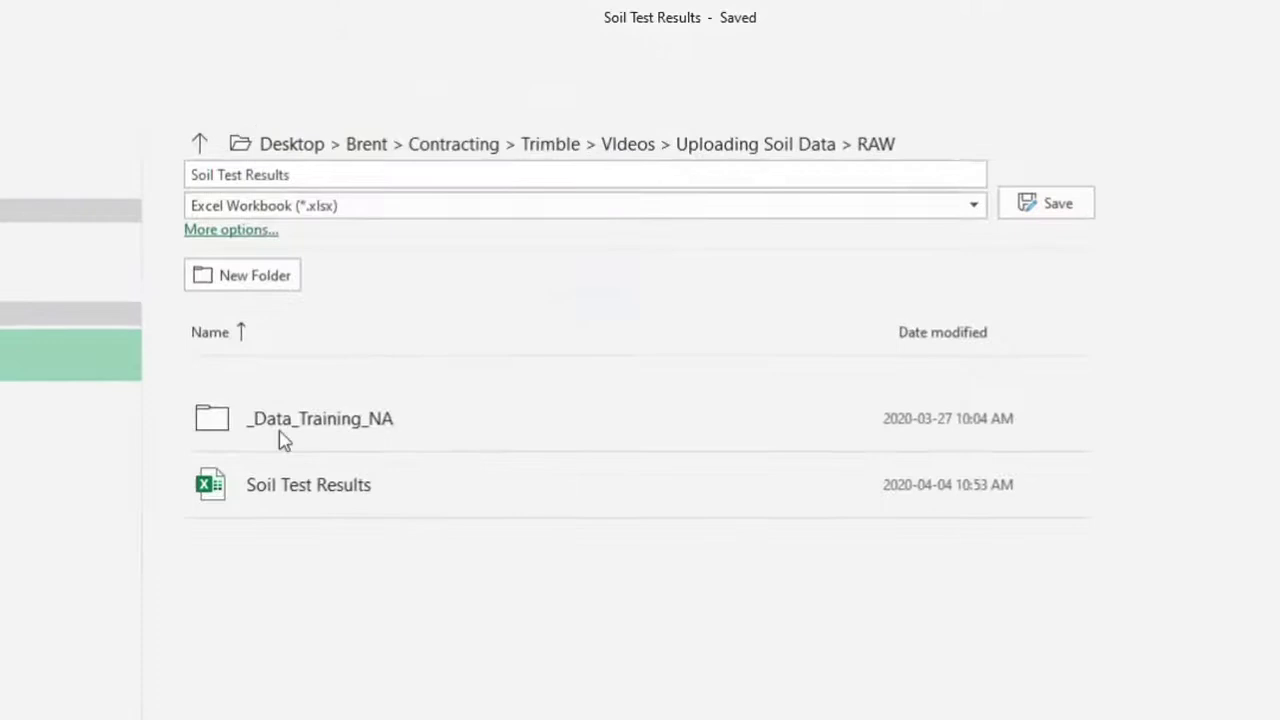
left_click(949, 195)
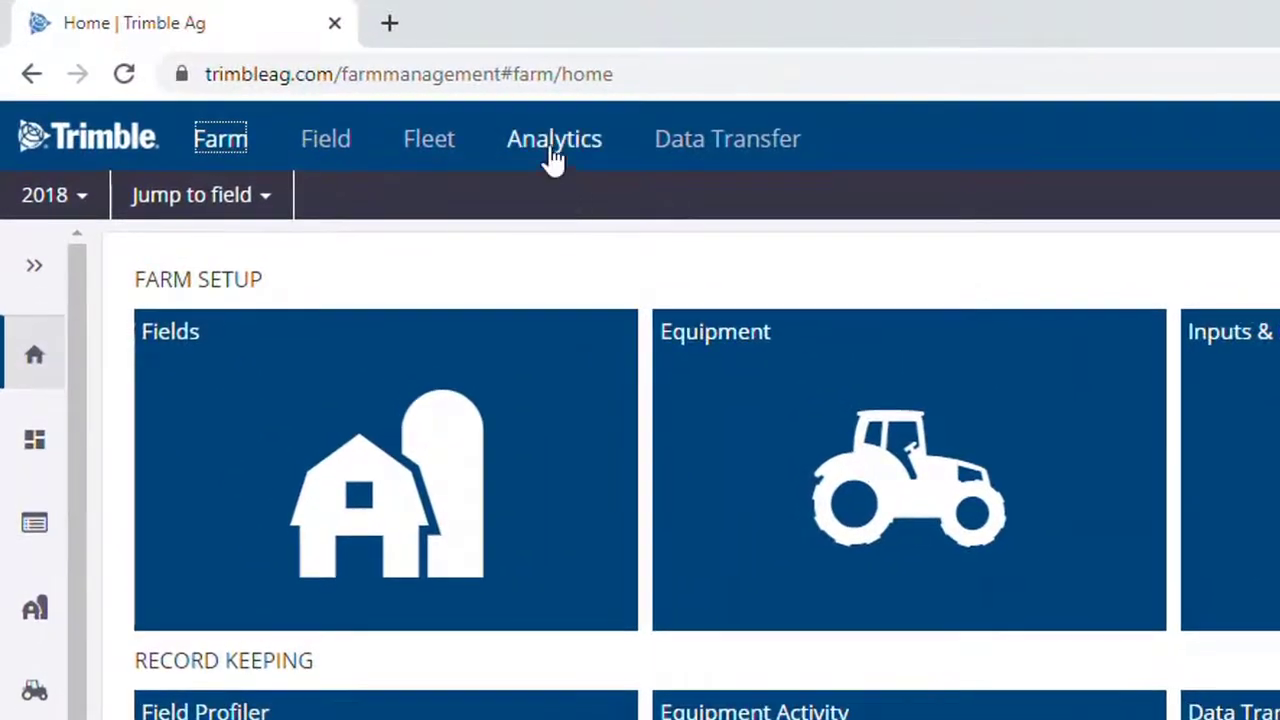
- Choose 6samples_A&LWesternModesto_single.csv as the import file on Analytics > Soil's Manage Soil Tests page
left_click(551, 152)
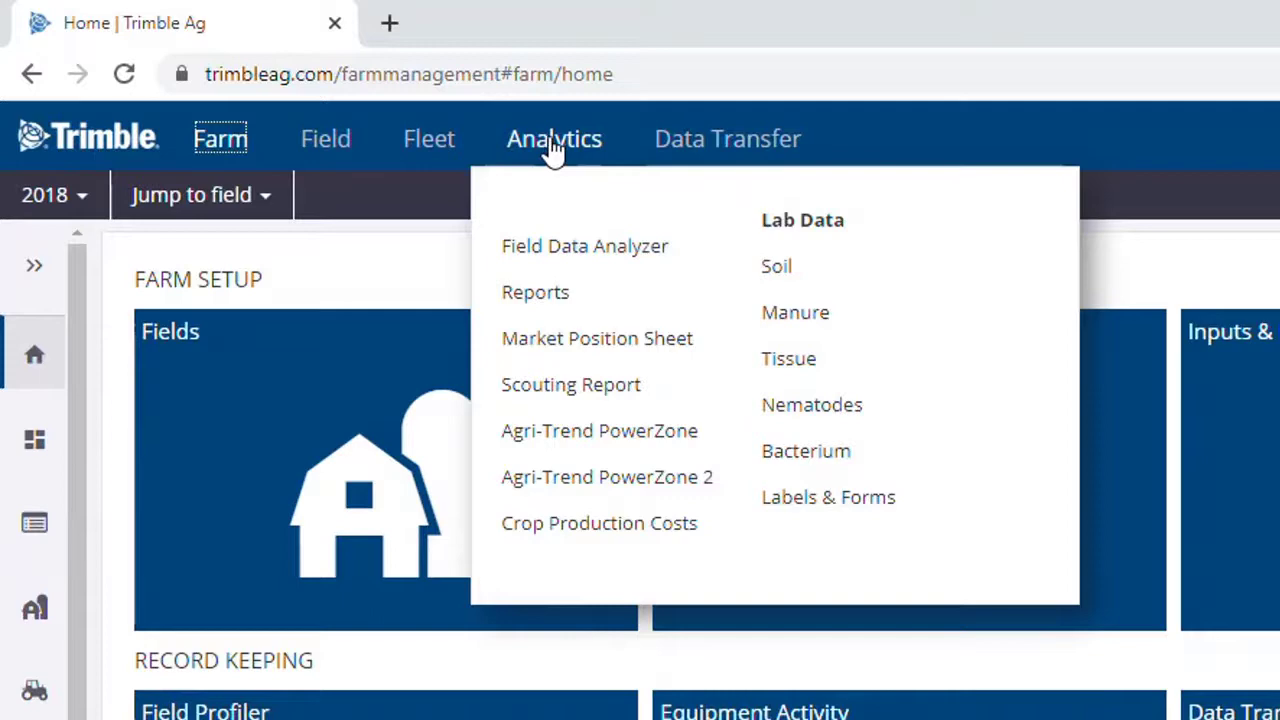
left_click(777, 270)
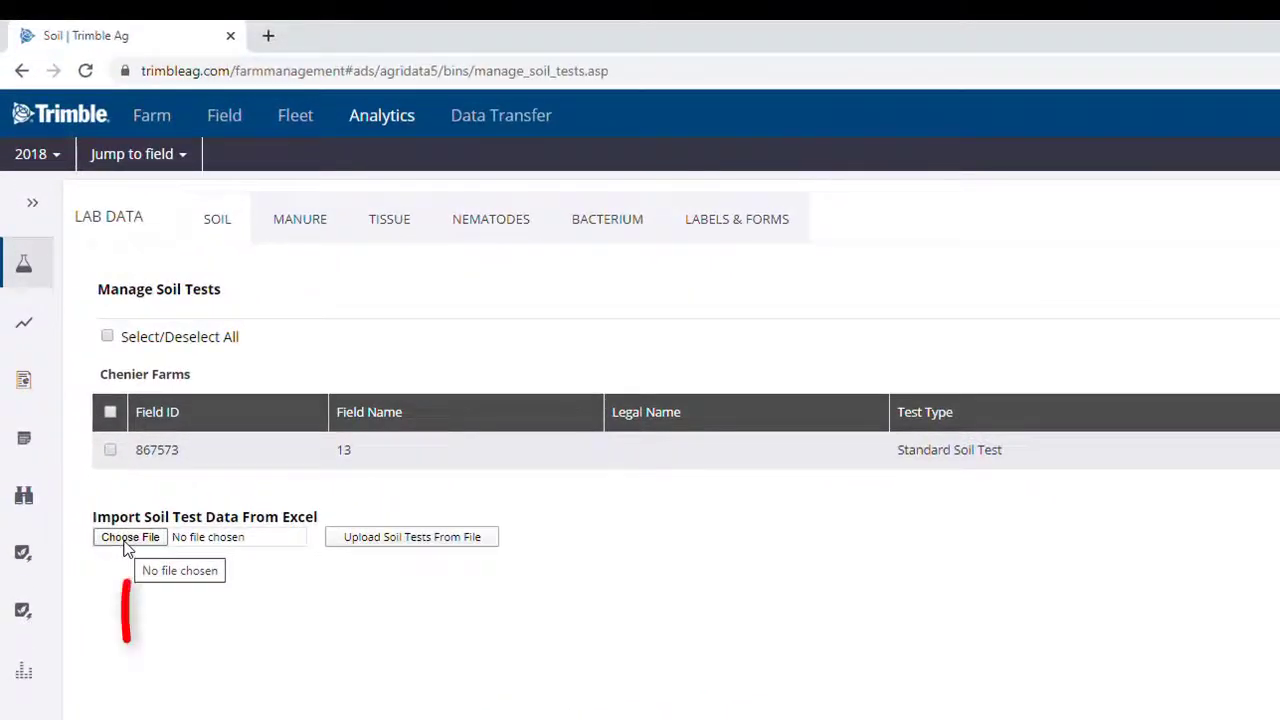
left_click(126, 542)
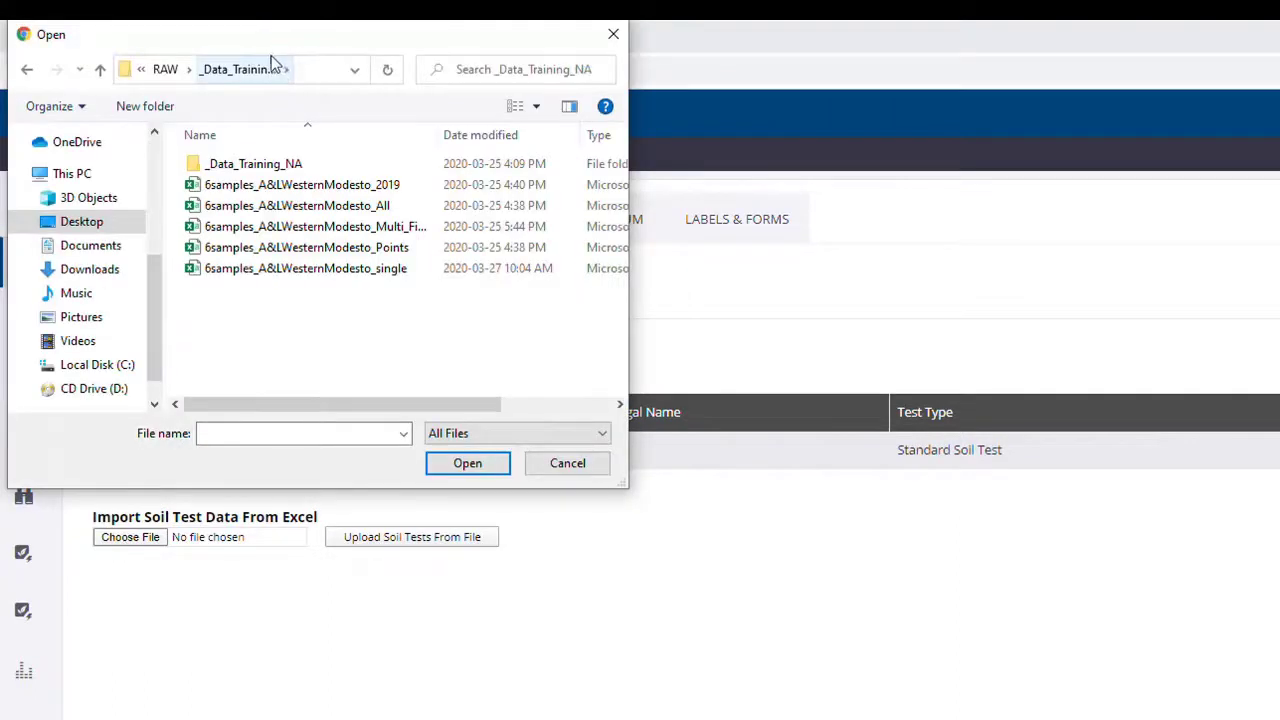
left_click(281, 274)
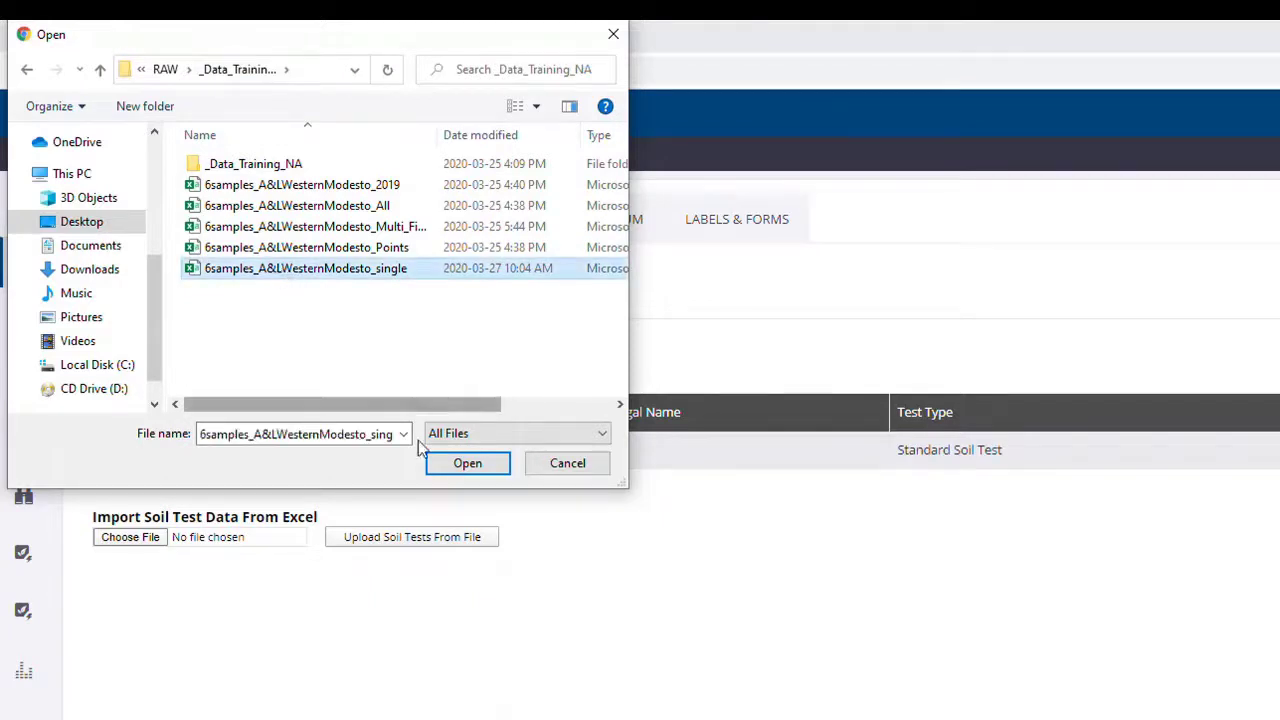
left_click(444, 470)
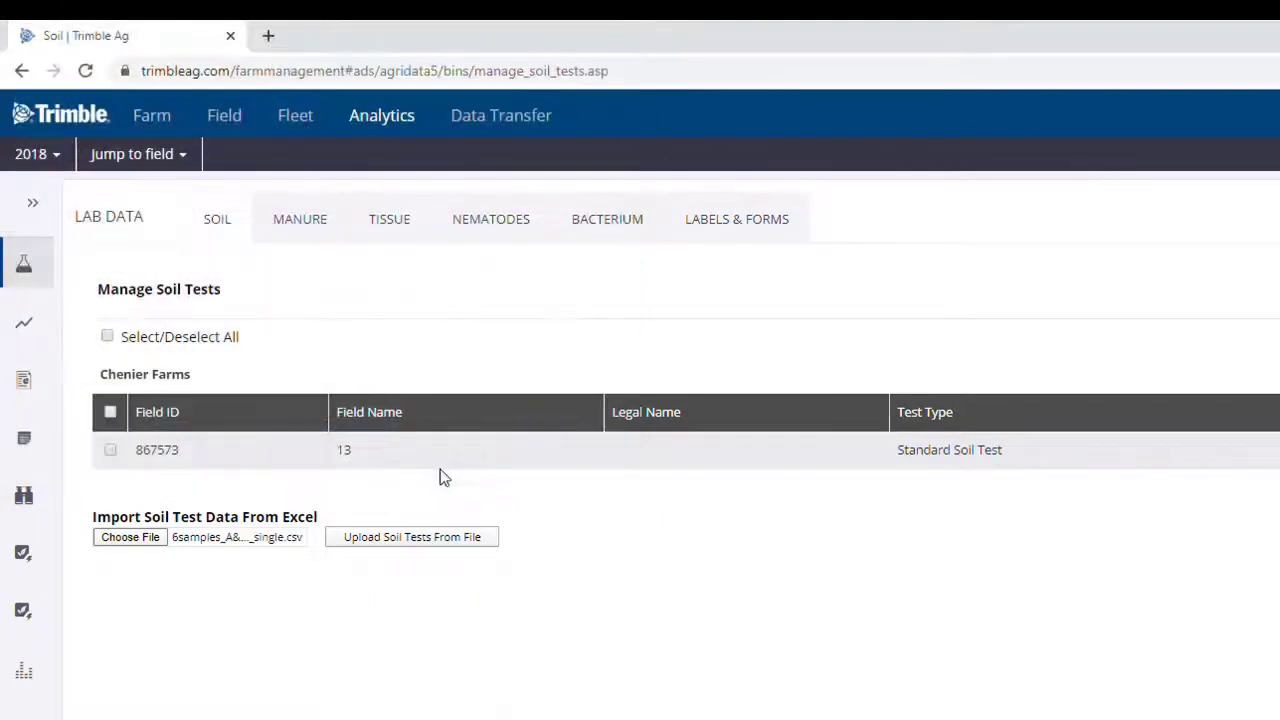
- Upload the soil test file, leave no saved template selected, and start mapping the Field ID column
left_click(414, 540)
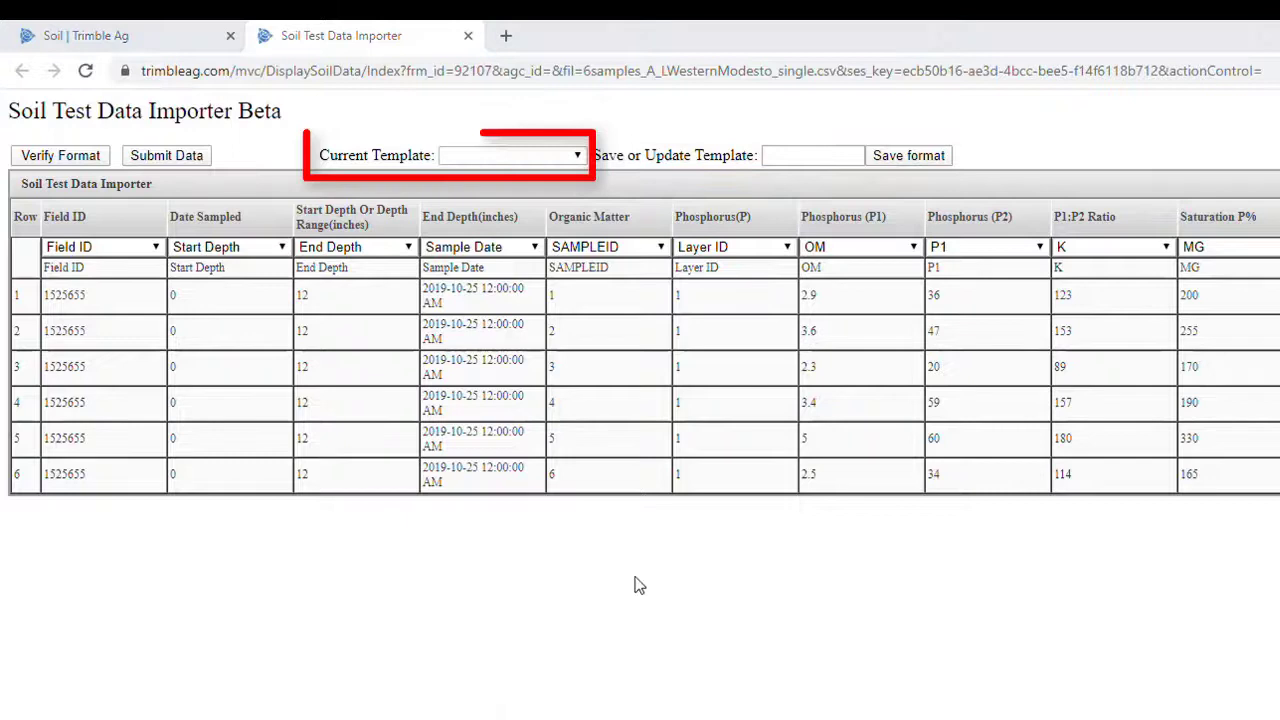
left_click(579, 157)
key("Down")
key("Down")
key("Up")
key("Up")
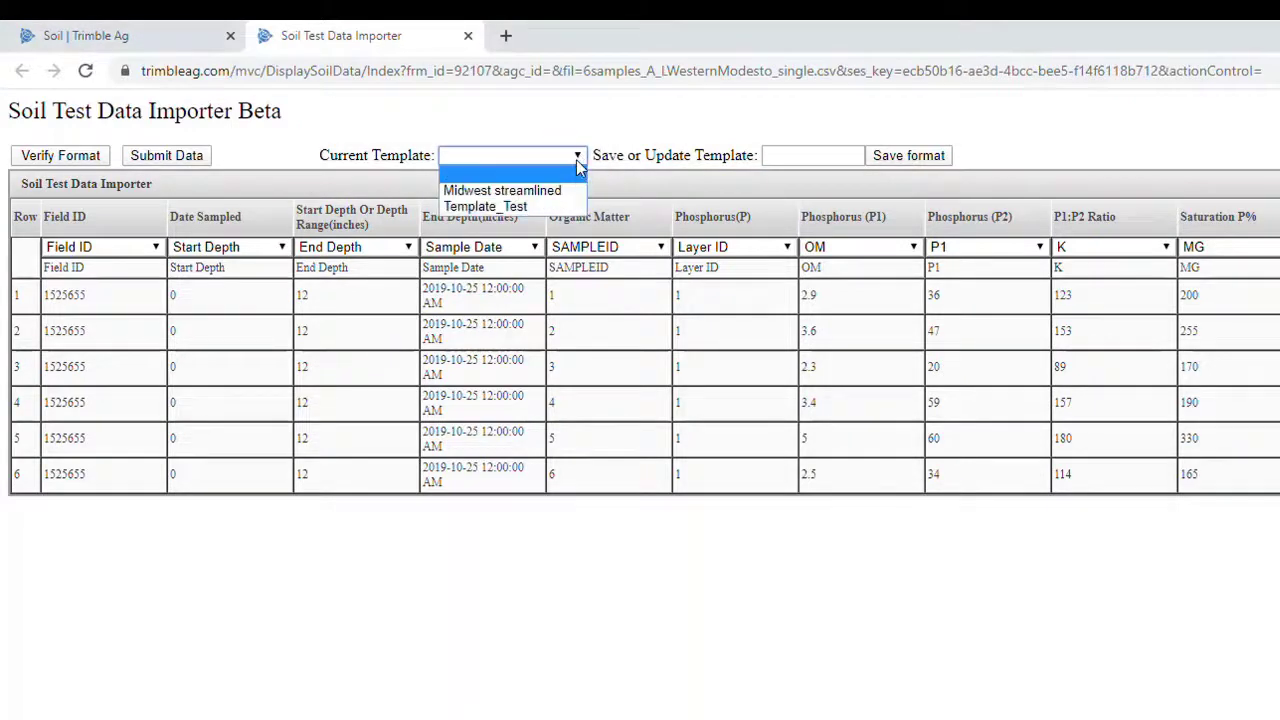
left_click(580, 160)
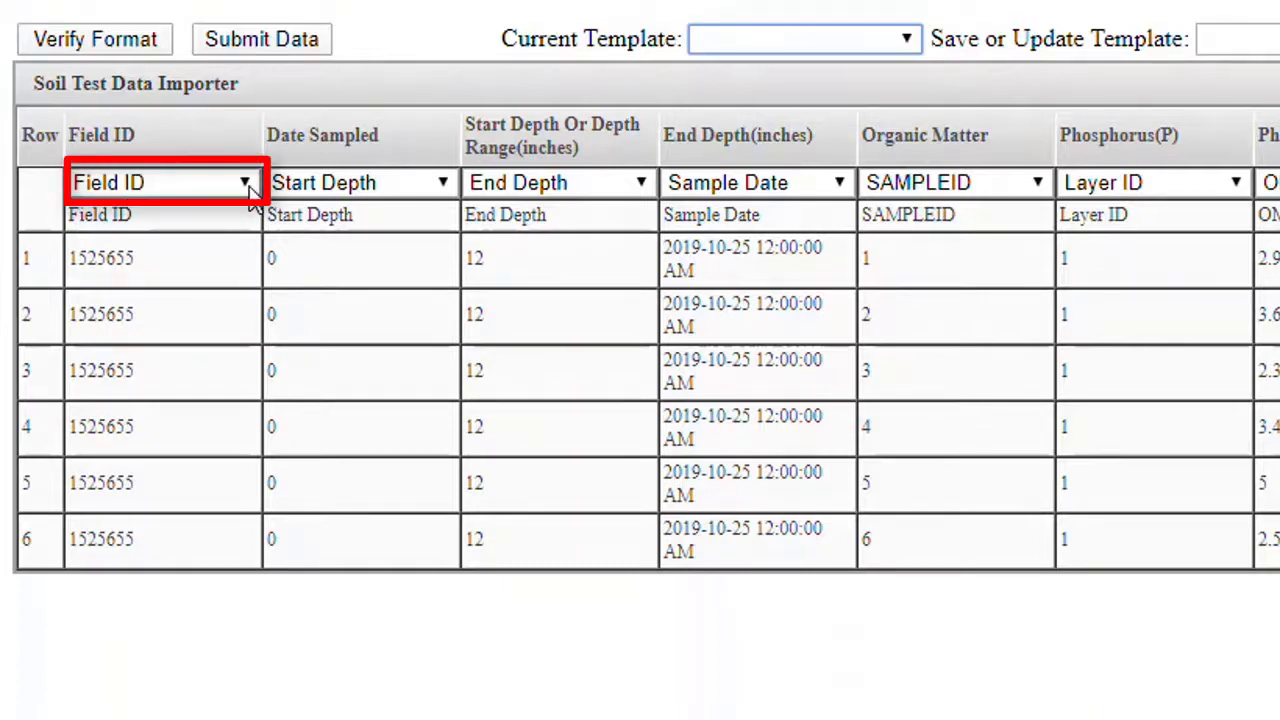
left_click(250, 190)
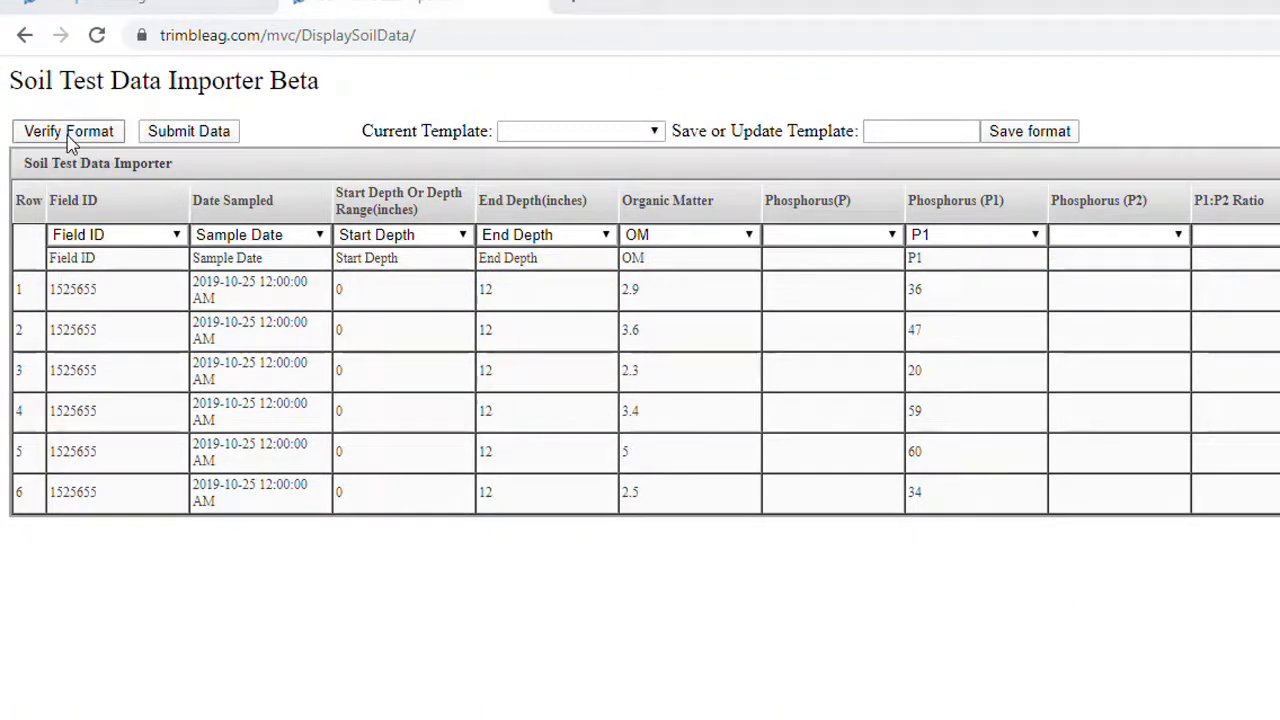
- Check the column mapping for errors and save it as the 'Soil Test 2020' template
left_click(69, 136)
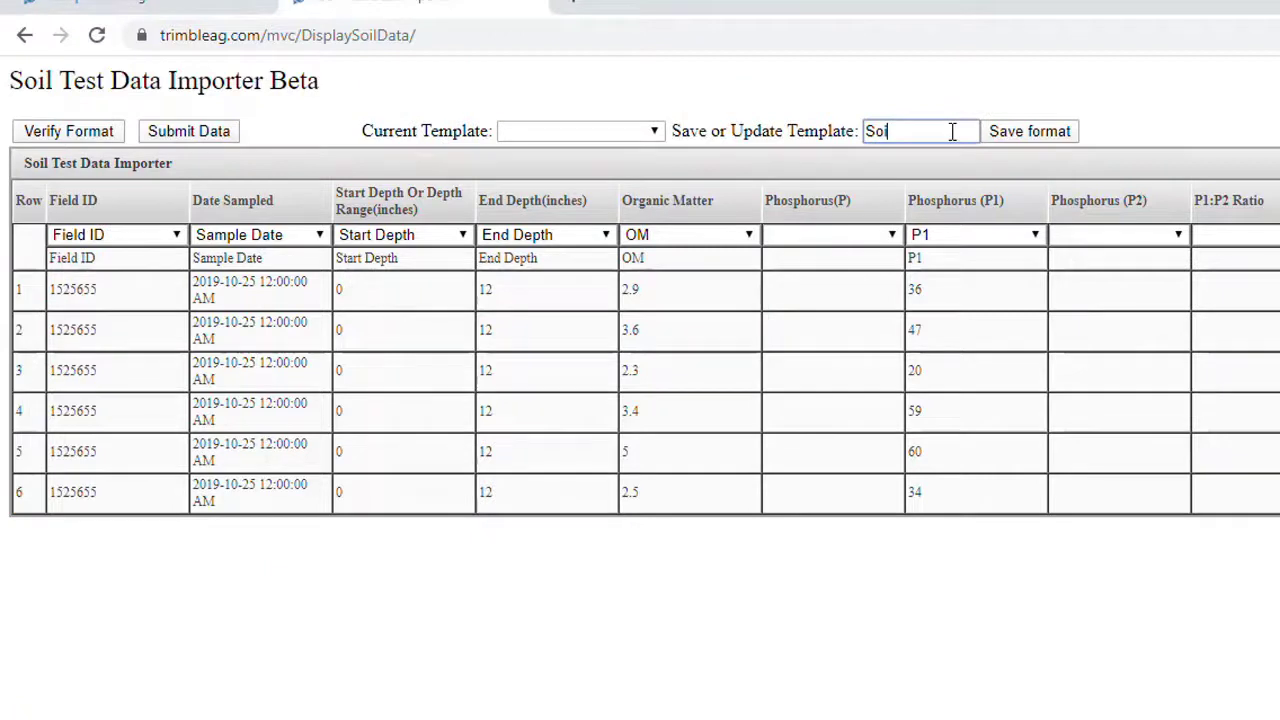
type("l ")
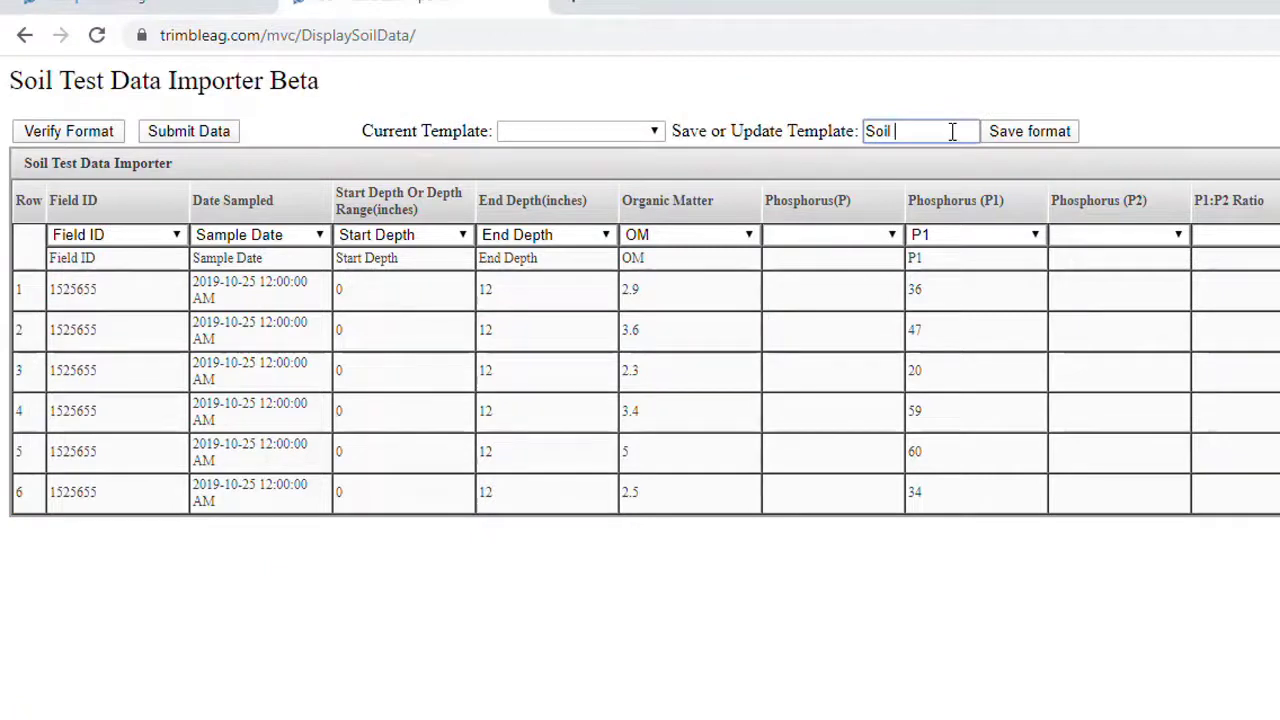
type("Test 2")
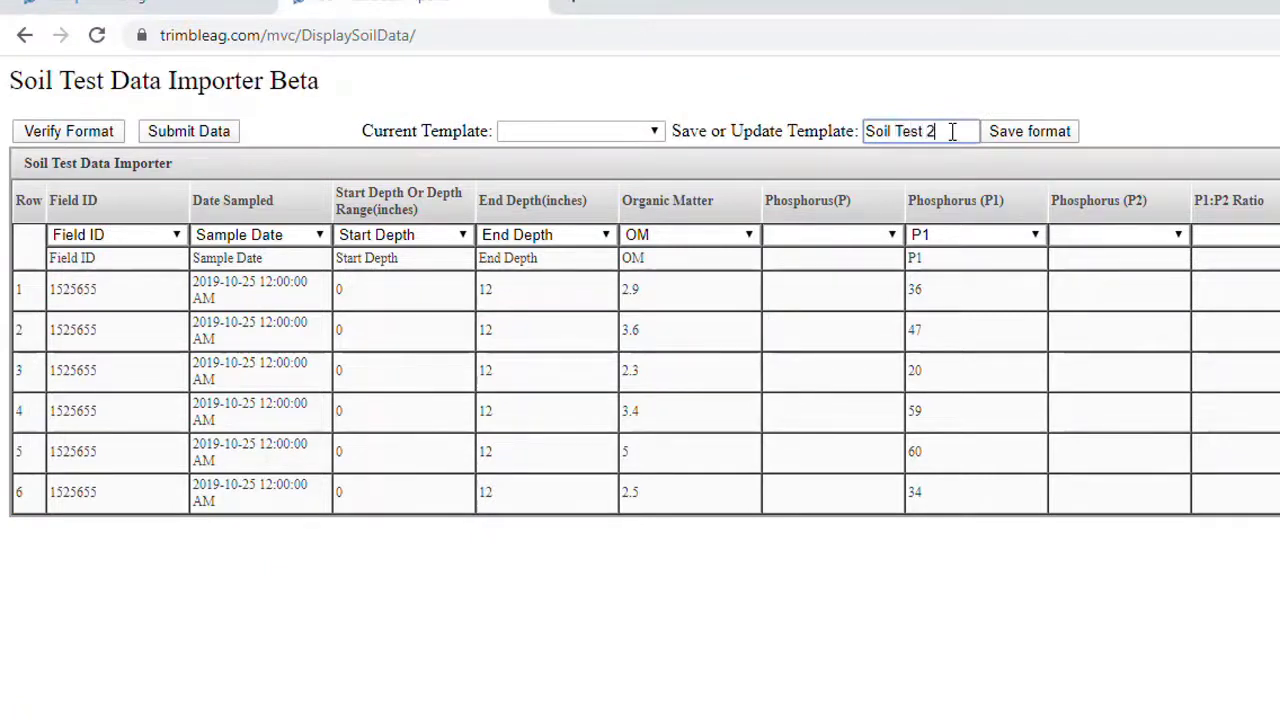
type("020")
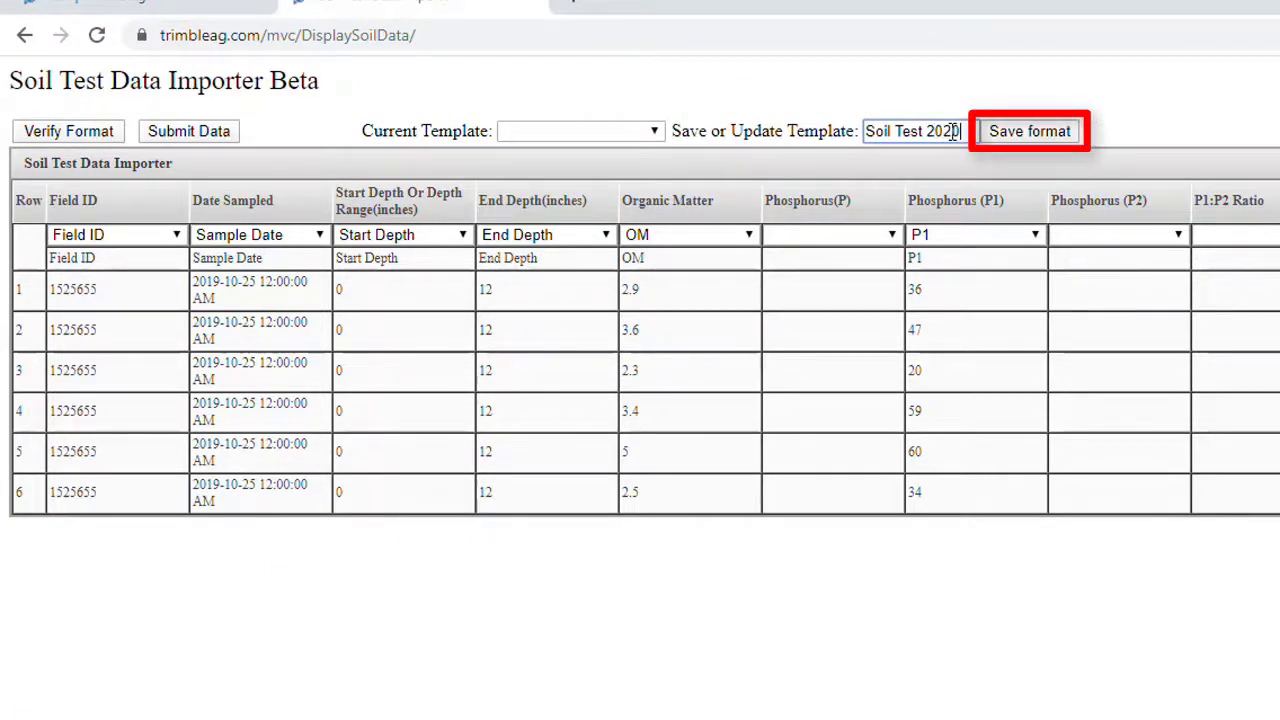
left_click(1021, 134)
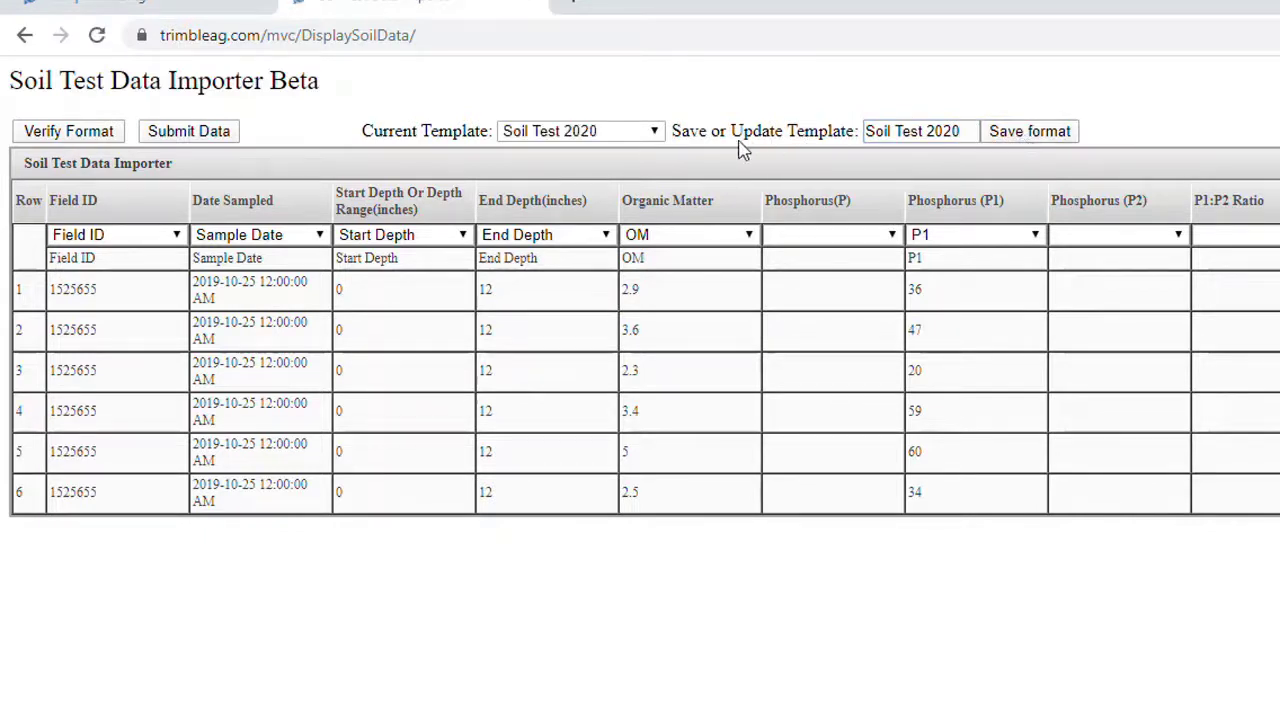
- Confirm the template list is unchanged and submit the six mapped soil test rows
left_click(656, 133)
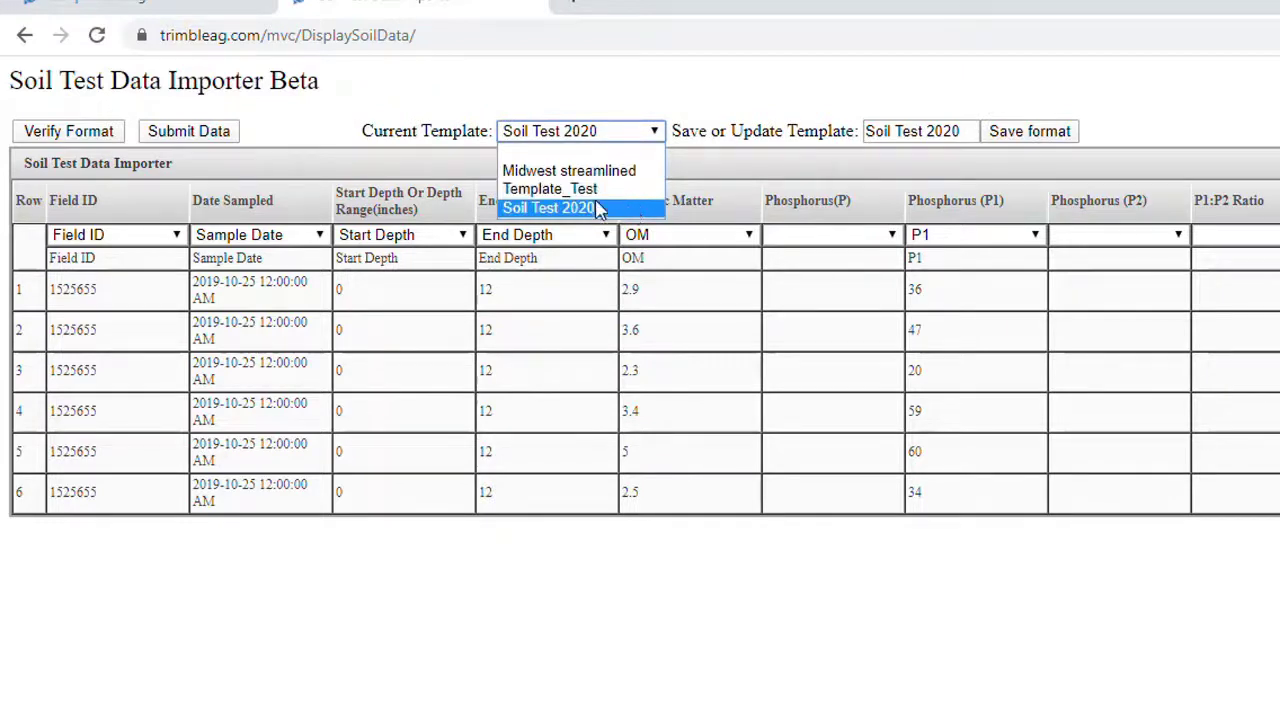
left_click(262, 136)
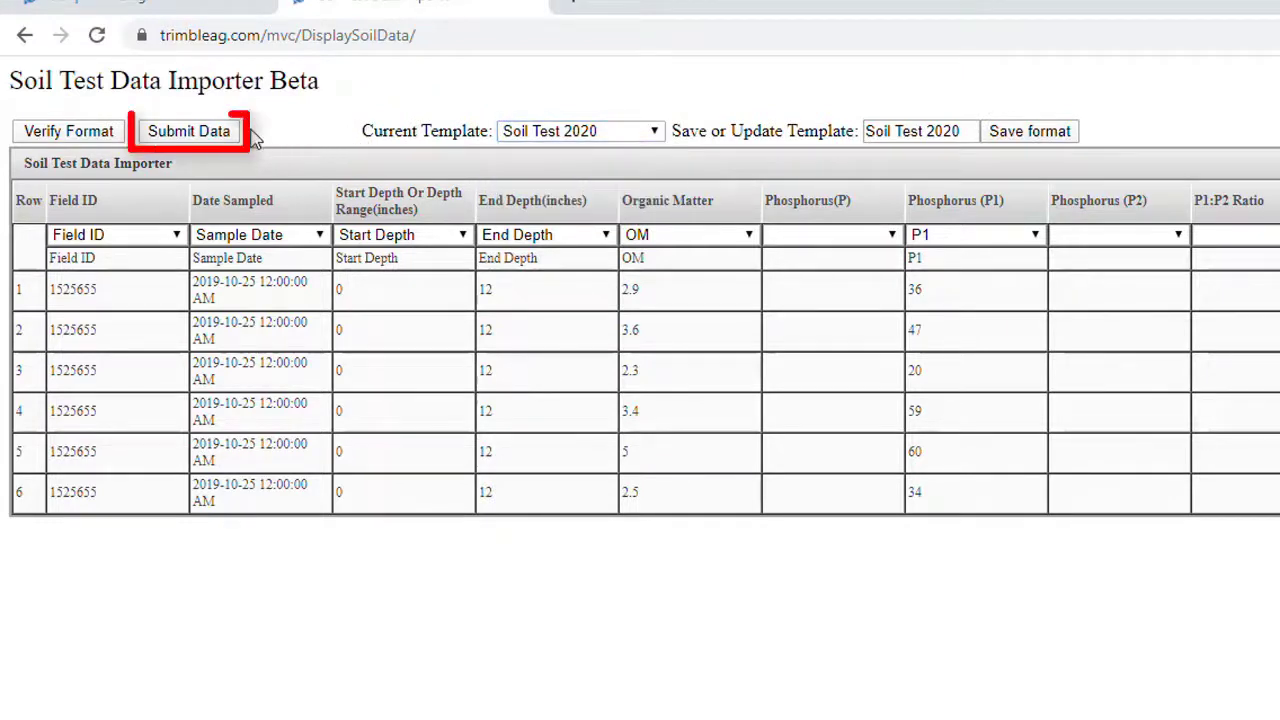
left_click(194, 134)
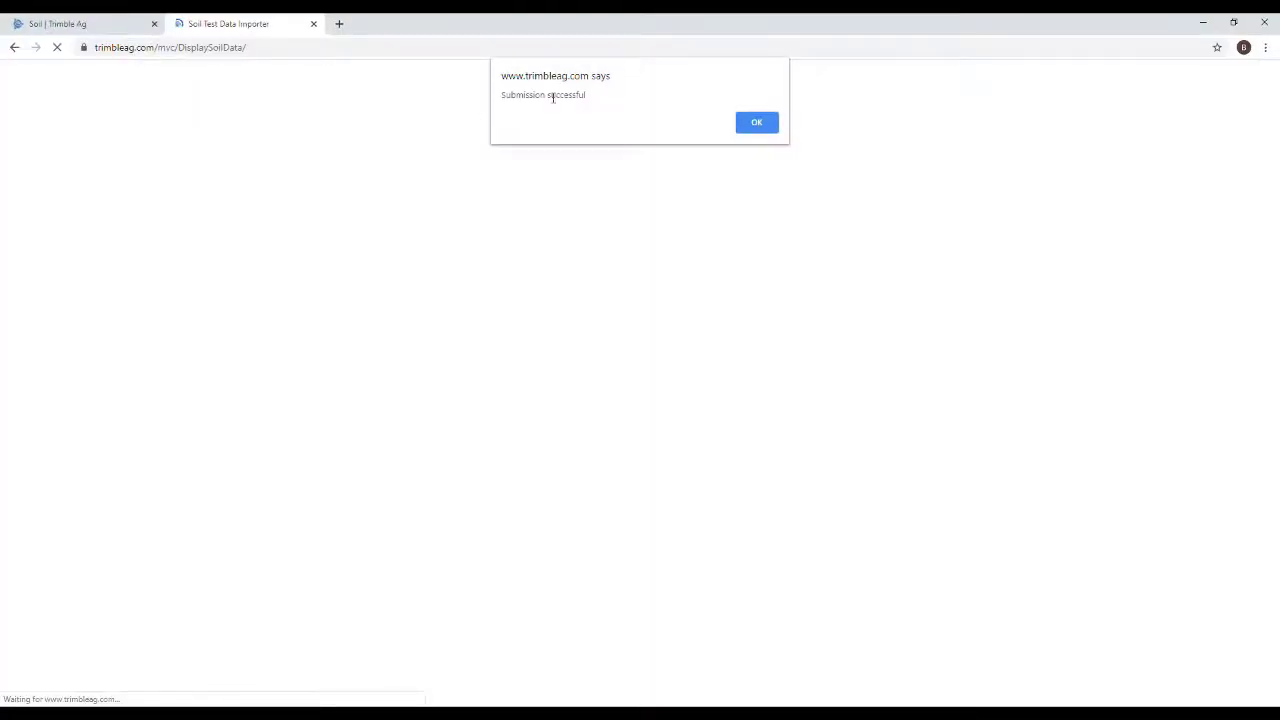
- Dismiss the success alert, then open field 450's 2019-10-25 soil tests and return to the list
left_click(759, 129)
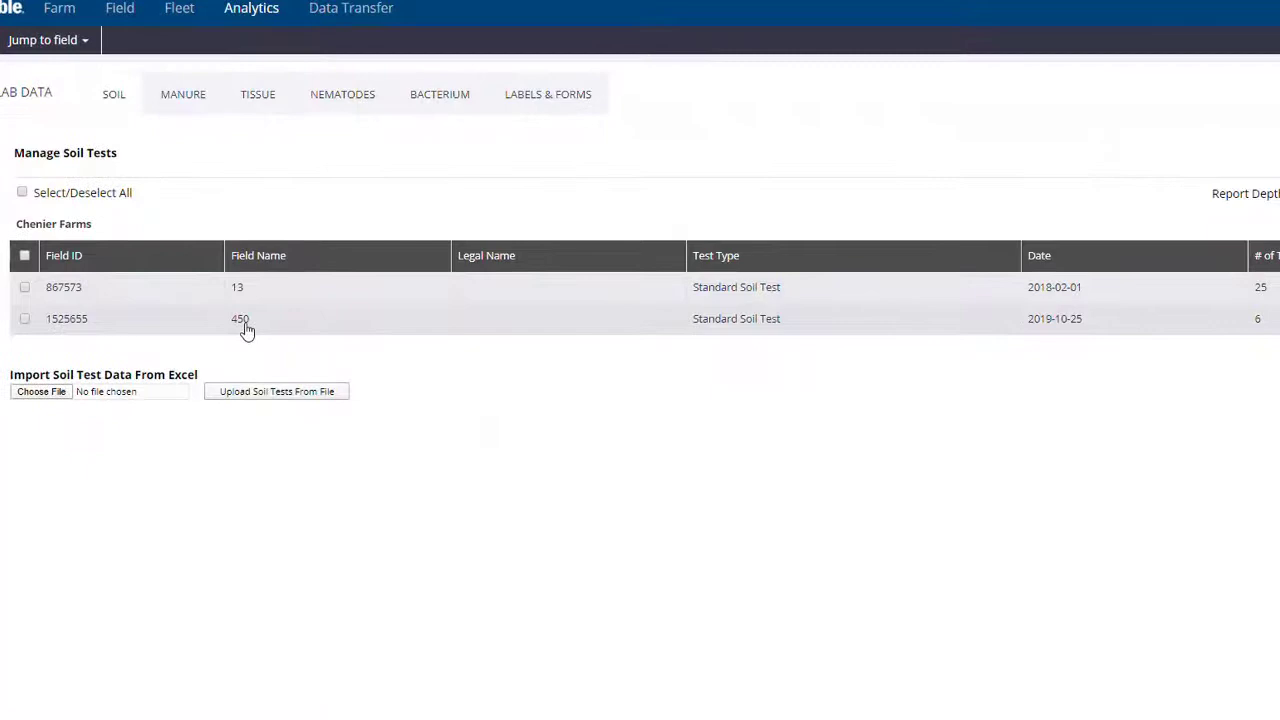
left_click(245, 326)
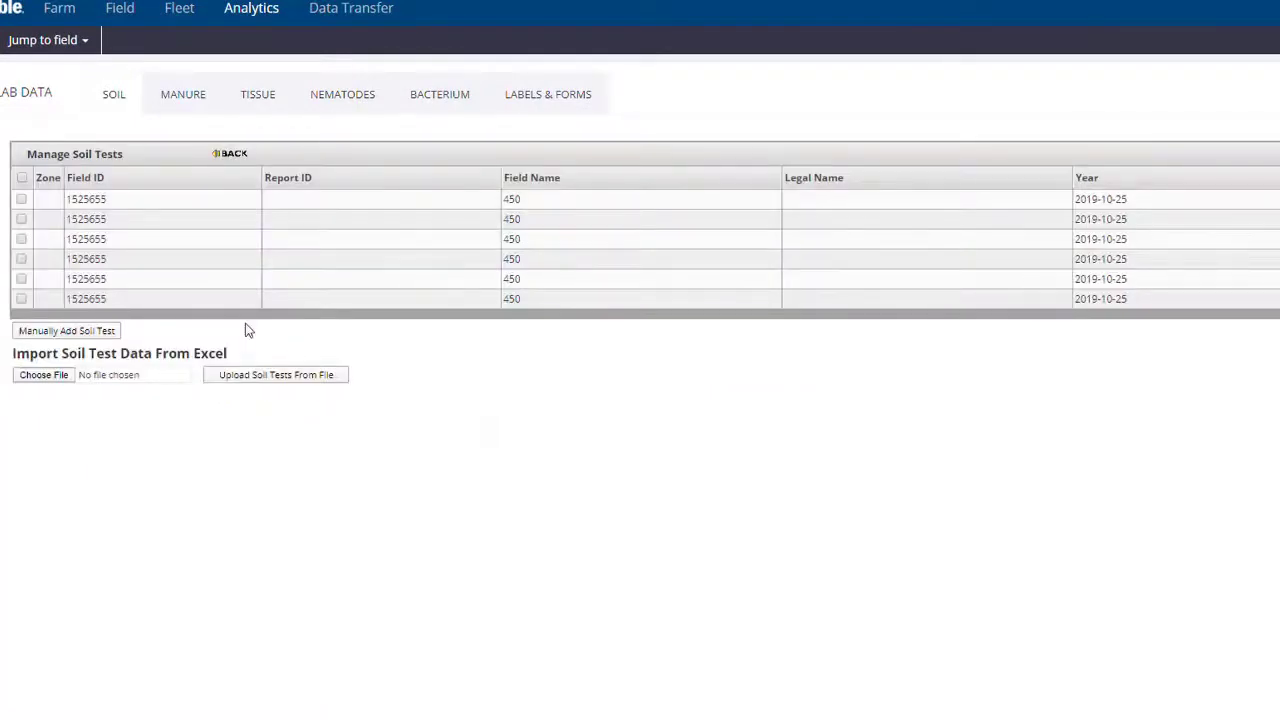
left_click(286, 206)
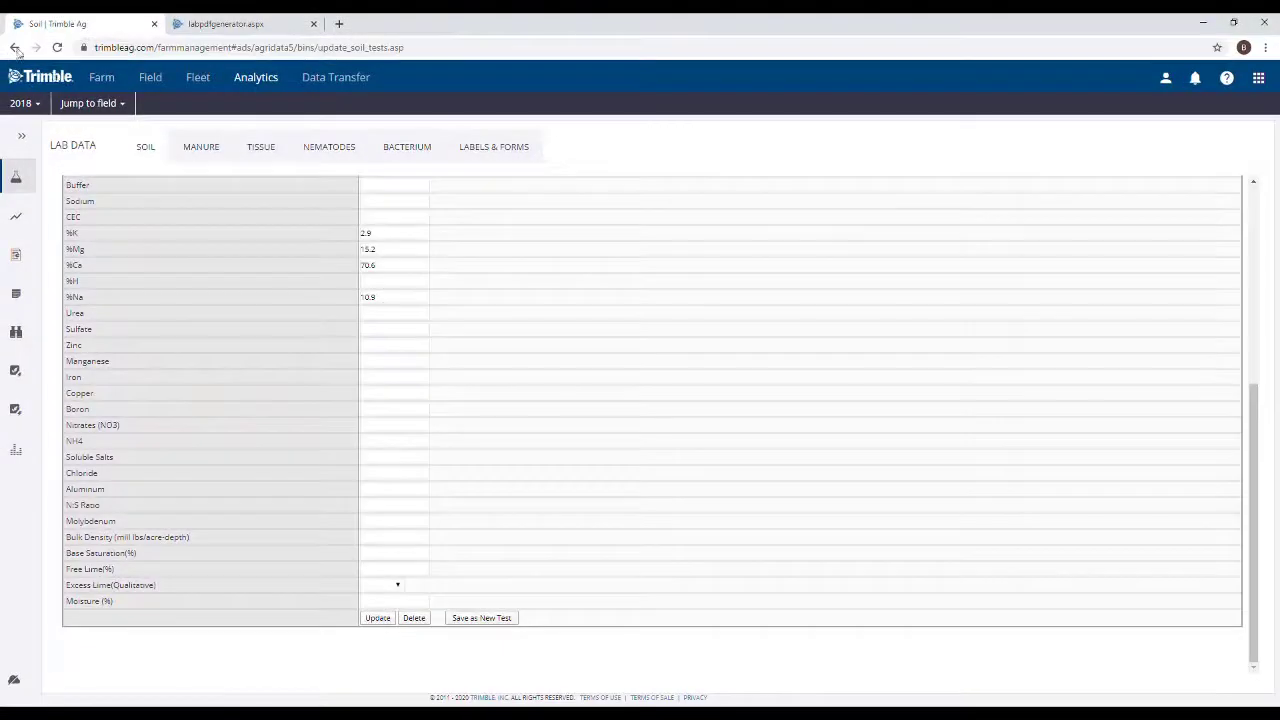
left_click(14, 48)
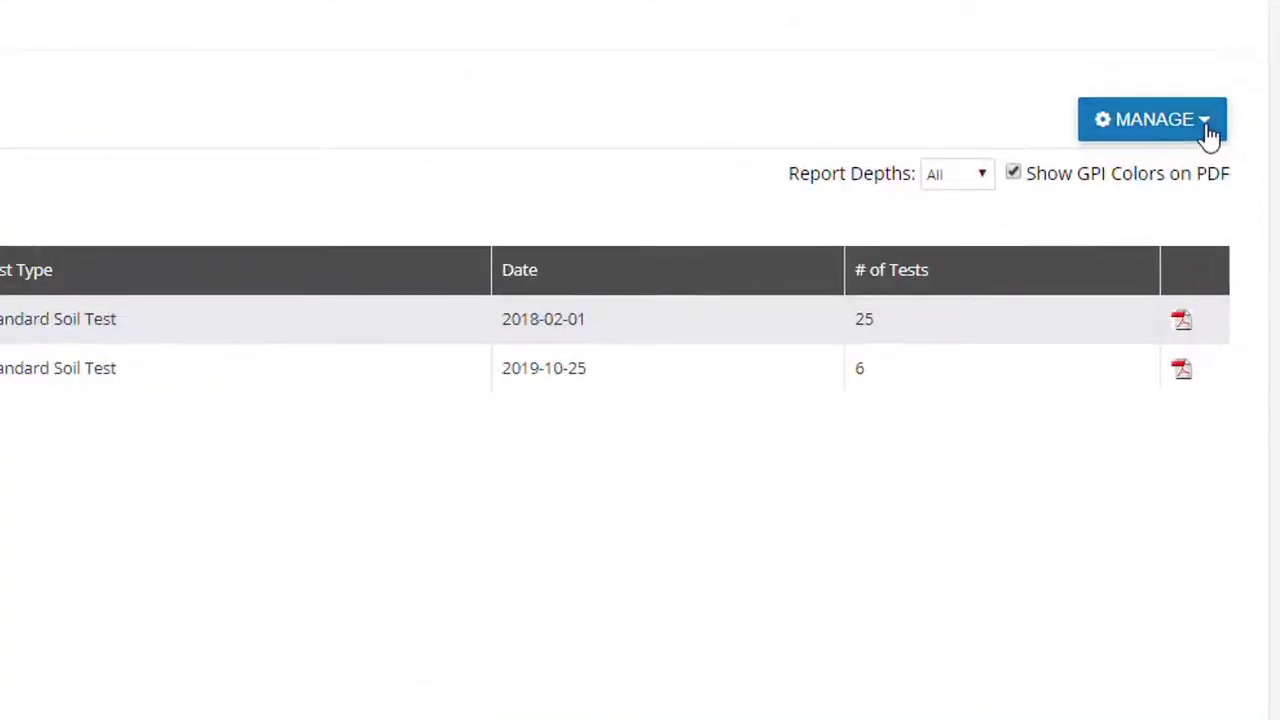
left_click(1207, 130)
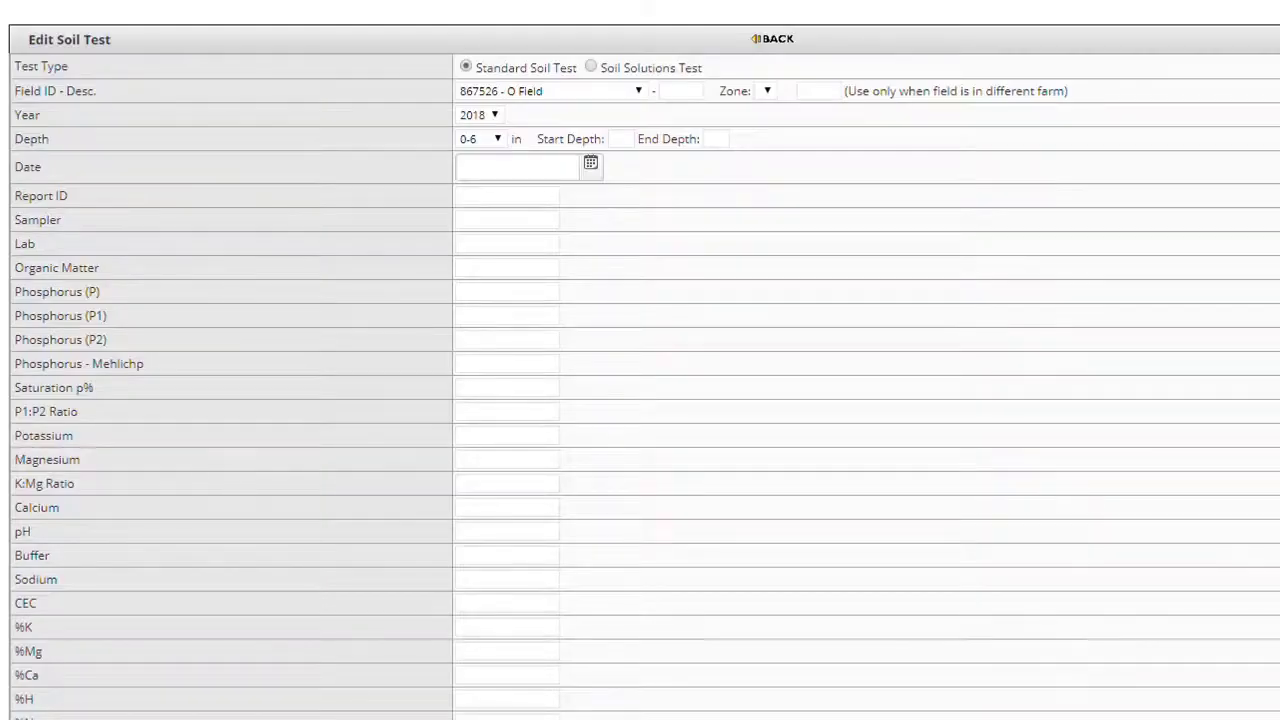
left_click(639, 92)
left_click(639, 93)
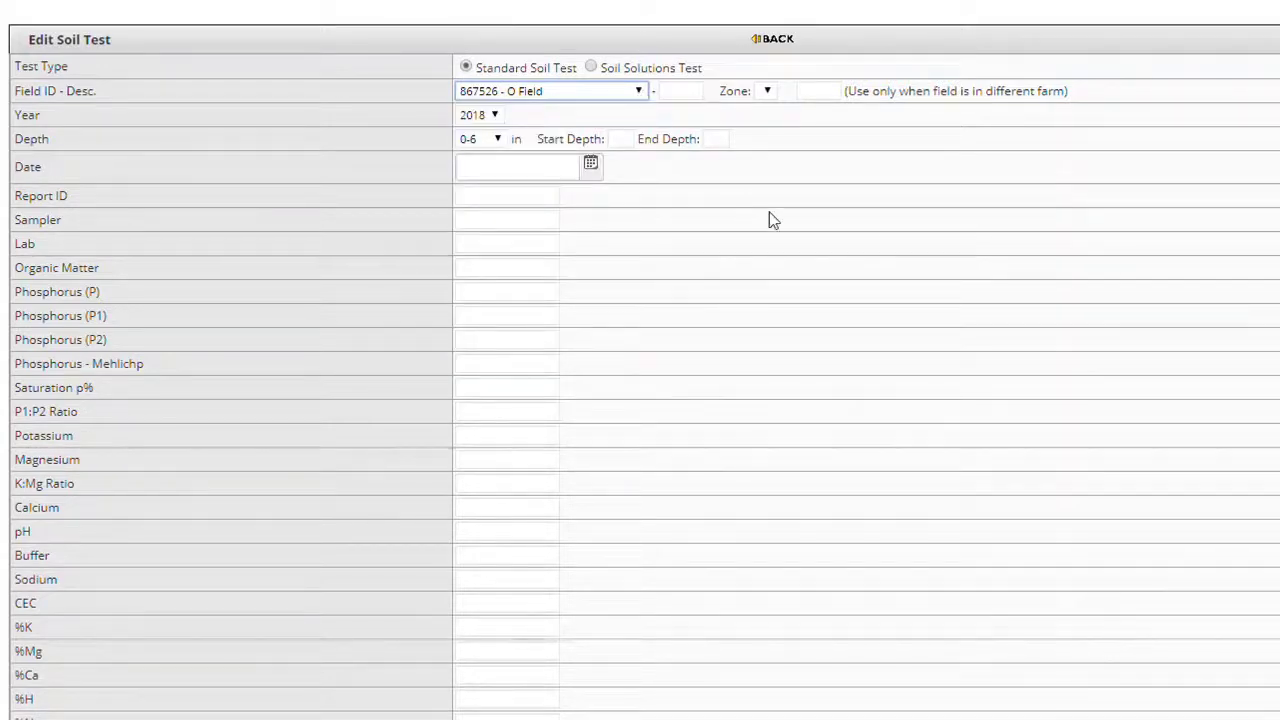
scroll(859, 289, "down", 6)
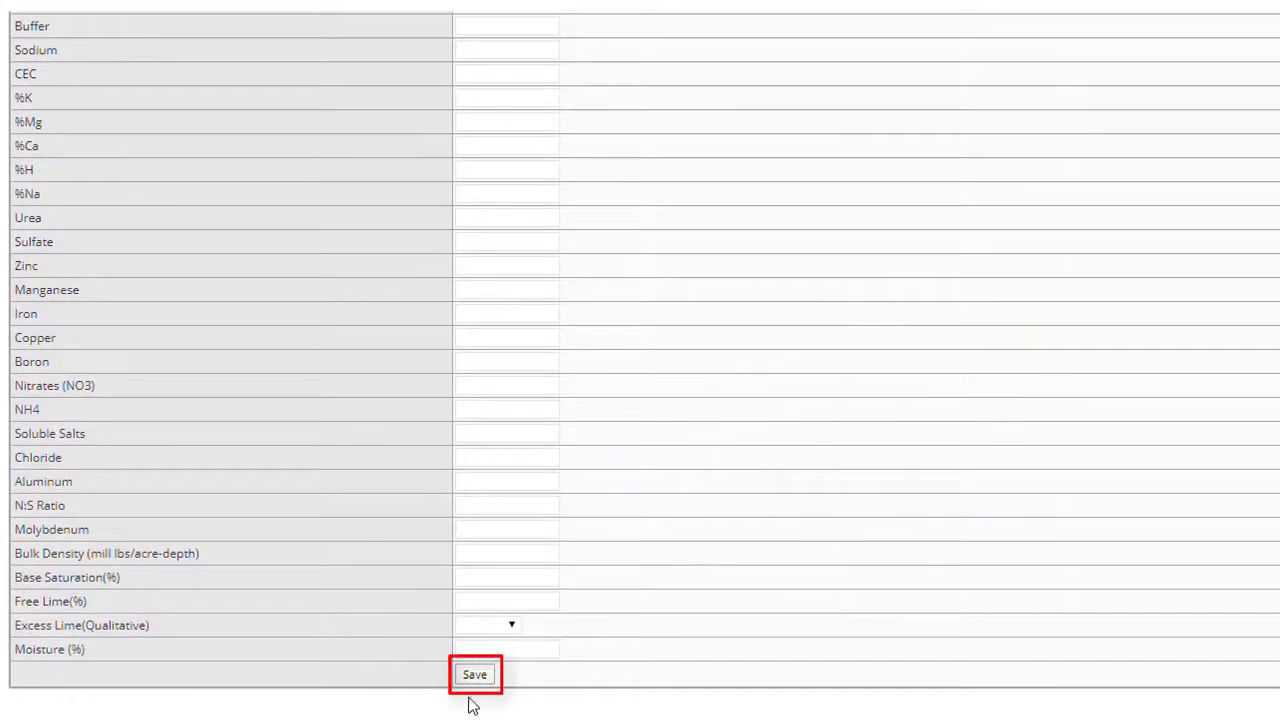
left_click(474, 676)
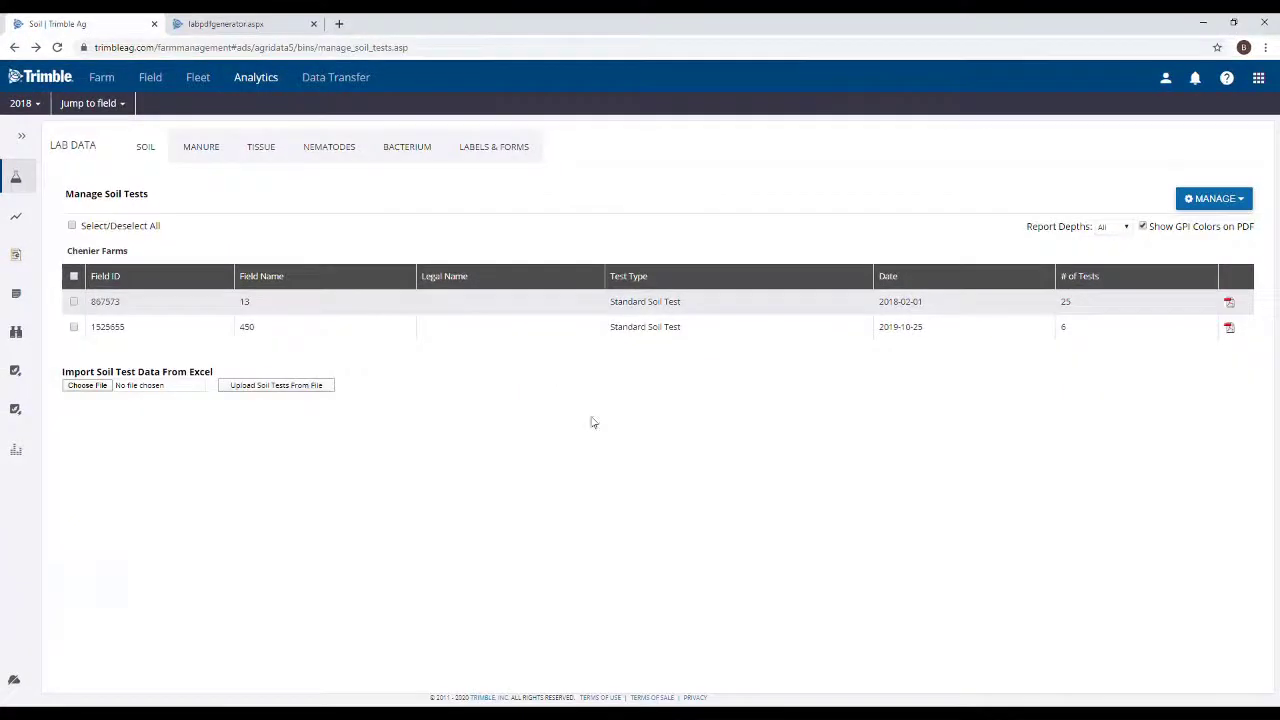
- Tick the field 13 and field 450 soil test rows and show MANAGE's CSV, ZIP and export options
left_click(1245, 203)
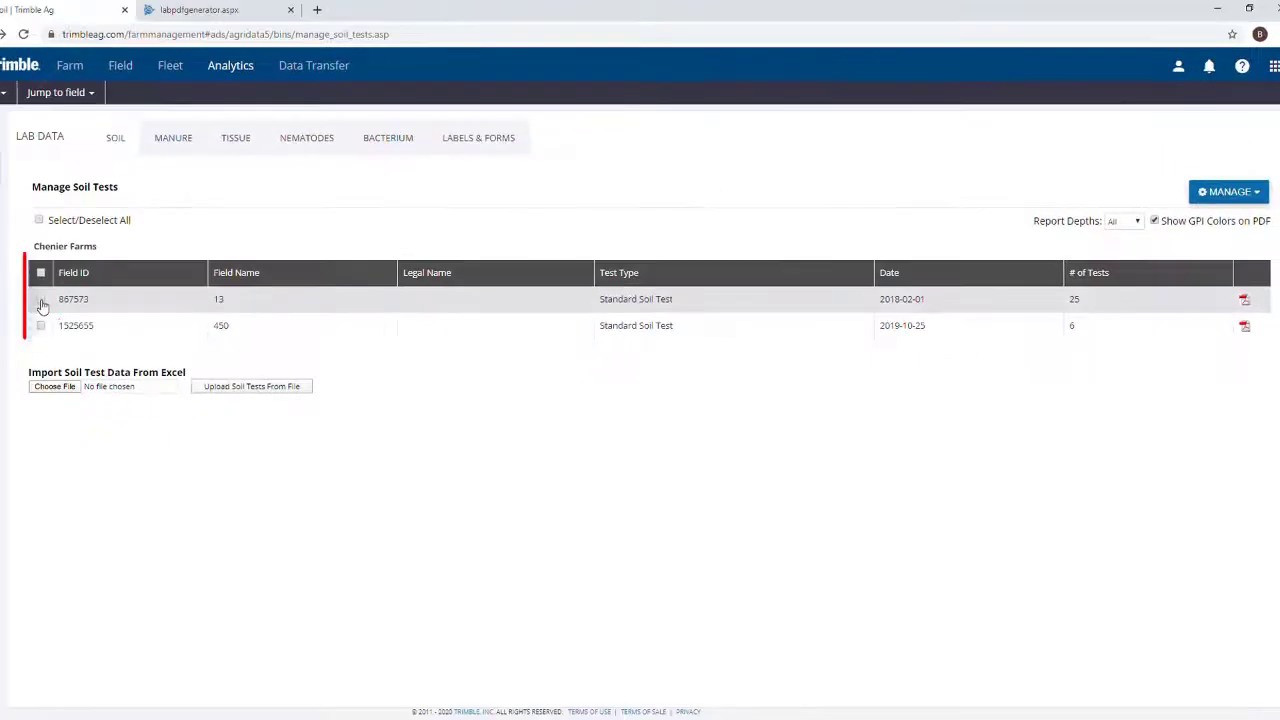
left_click(41, 300)
left_click(41, 326)
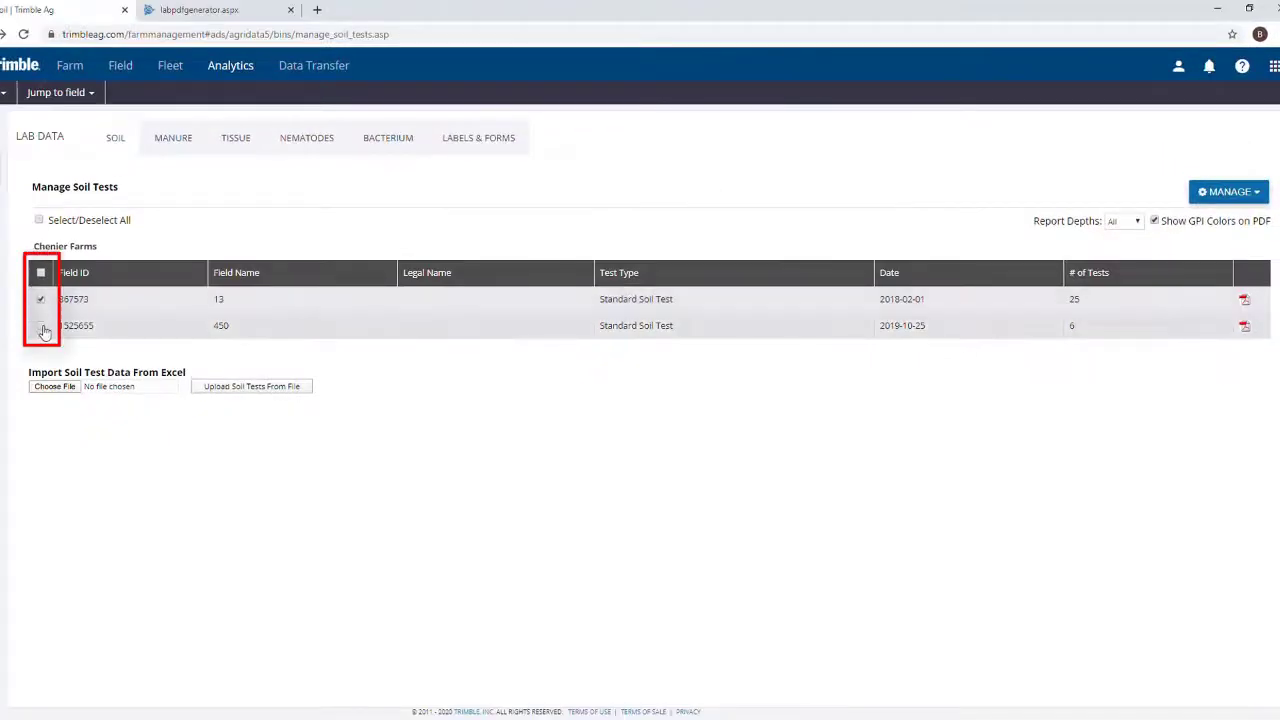
left_click(1252, 196)
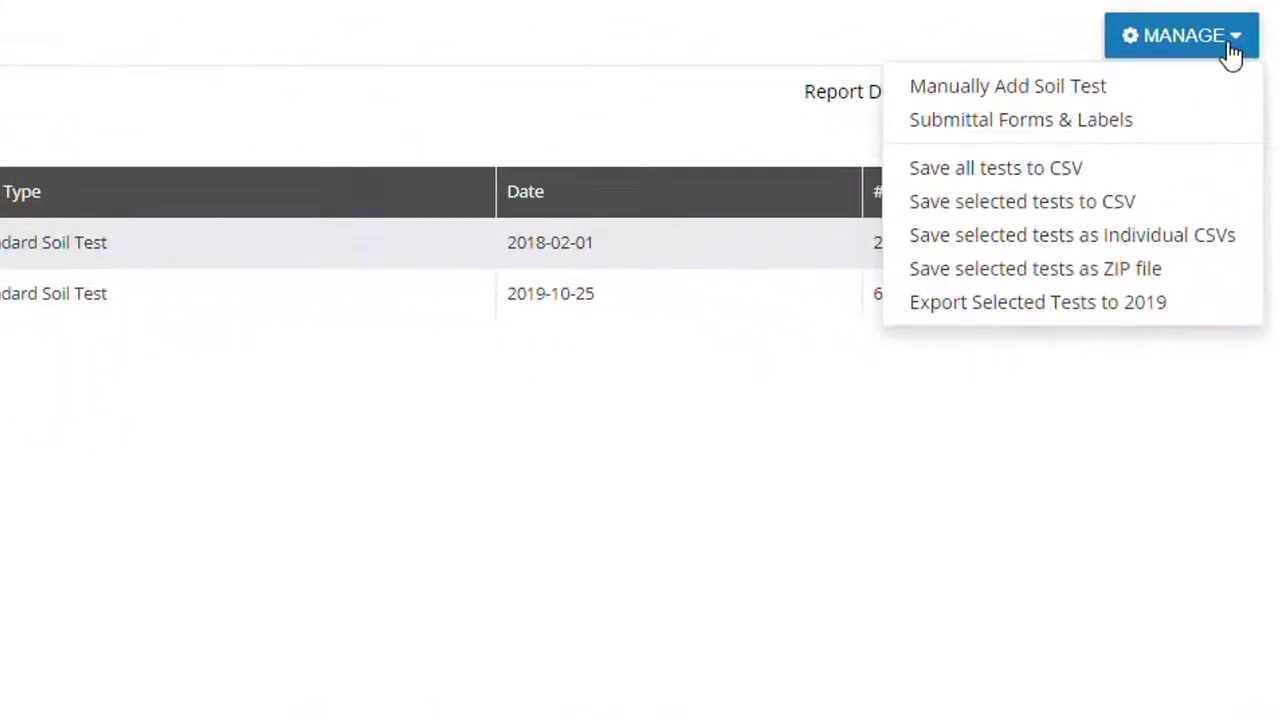